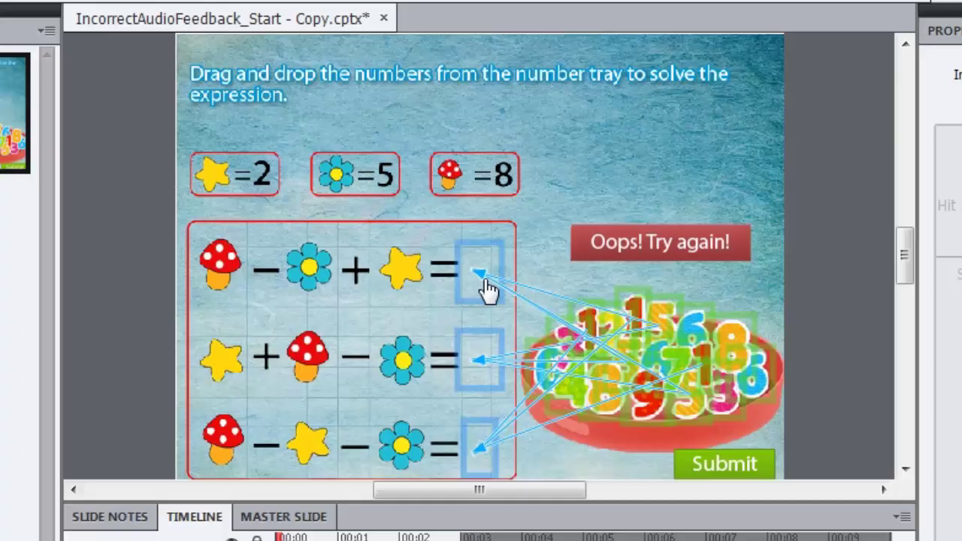
Step: Preview the drag-and-drop equation slide in the Preview window
key(F4)
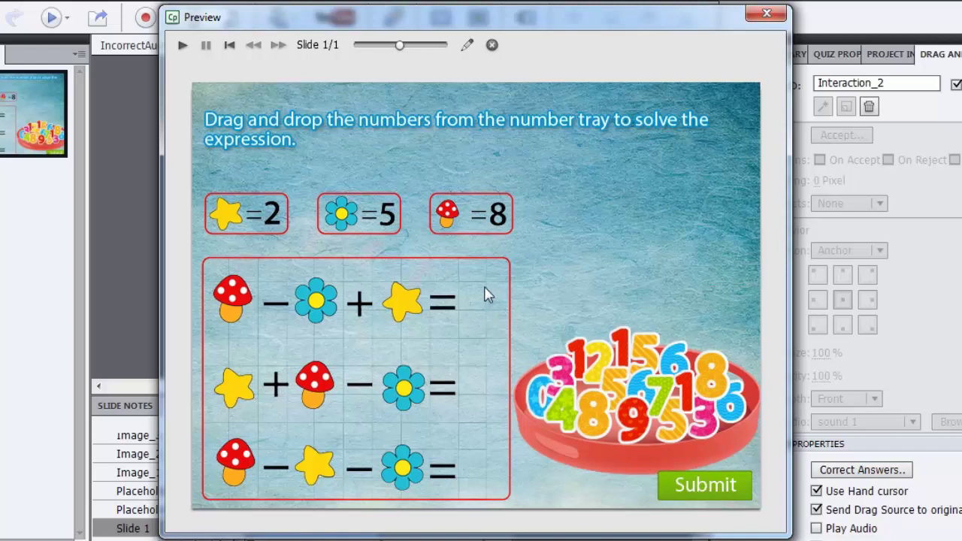
Step: Test drops: 0, 3 and 5 on the first answer slot, then 3 and 2 on the second
drag(532, 391, 476, 303)
drag(558, 372, 472, 298)
drag(623, 391, 485, 299)
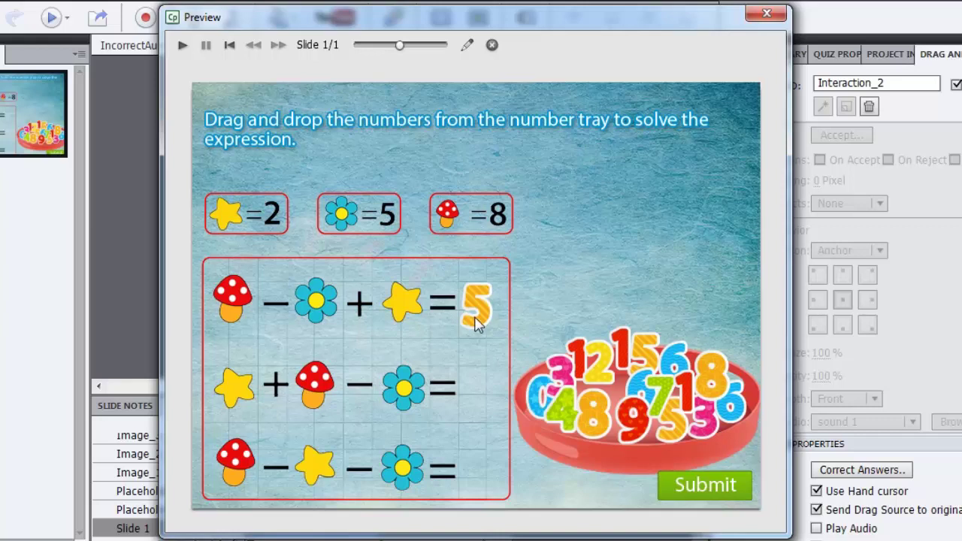
drag(574, 363, 496, 370)
drag(596, 365, 489, 384)
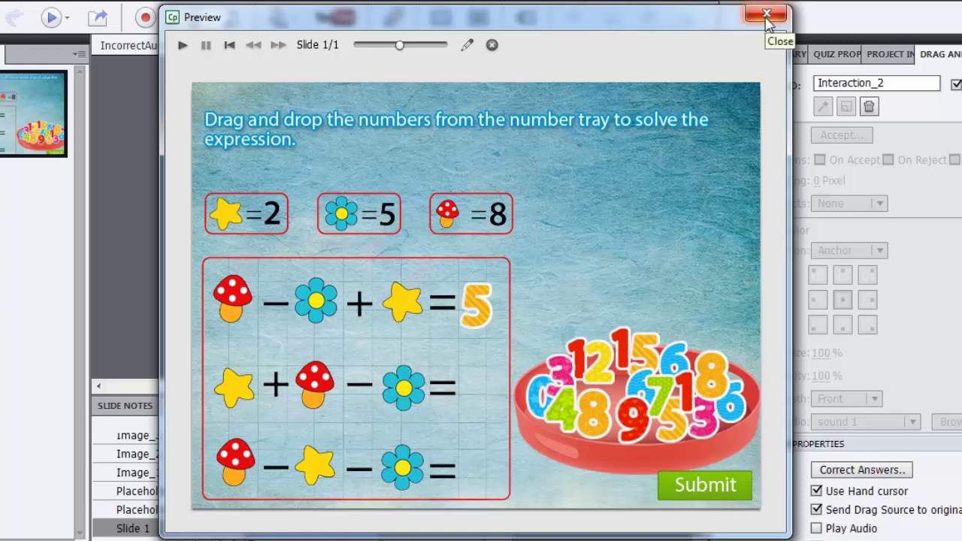
Step: Enable Play Audio for the interaction, re-test by dropping the 2, and close the preview
click(767, 15)
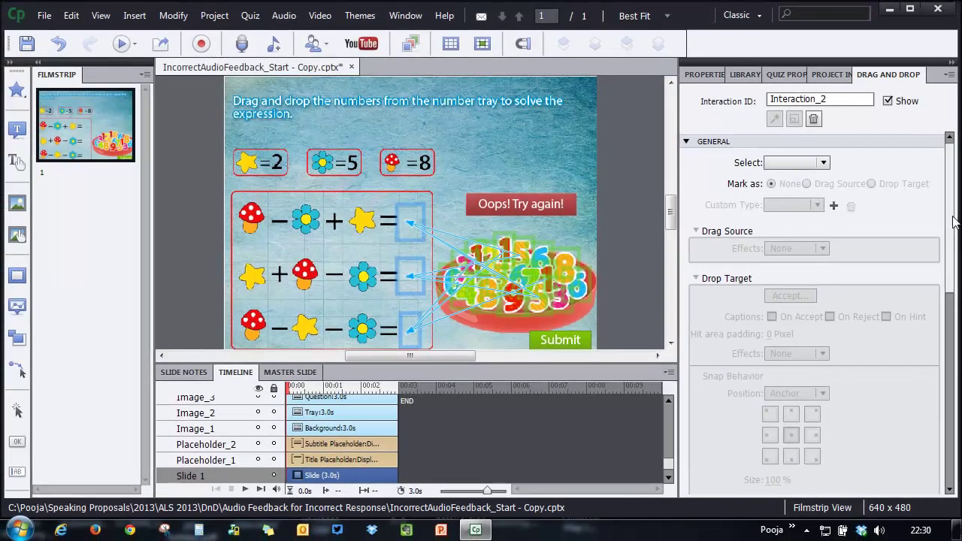
click(769, 173)
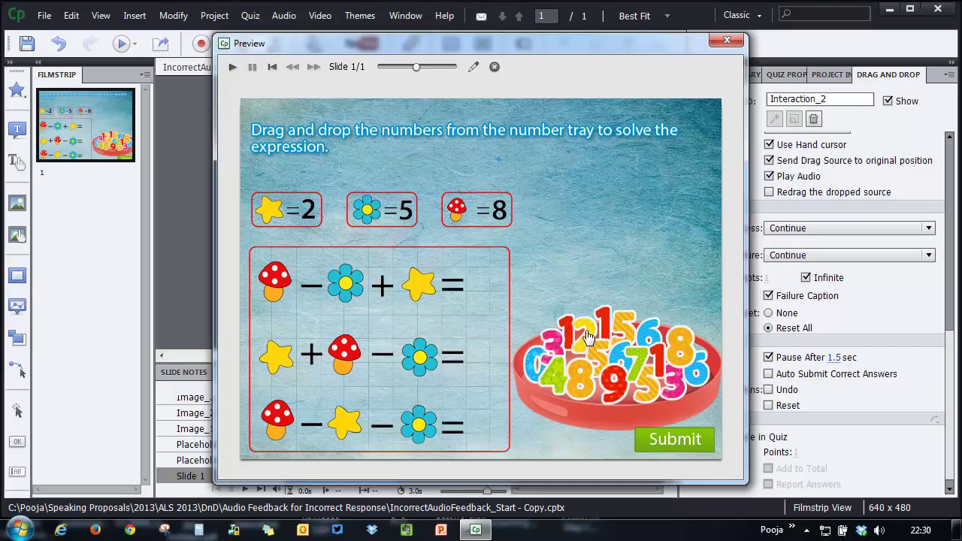
drag(584, 340, 486, 278)
click(727, 40)
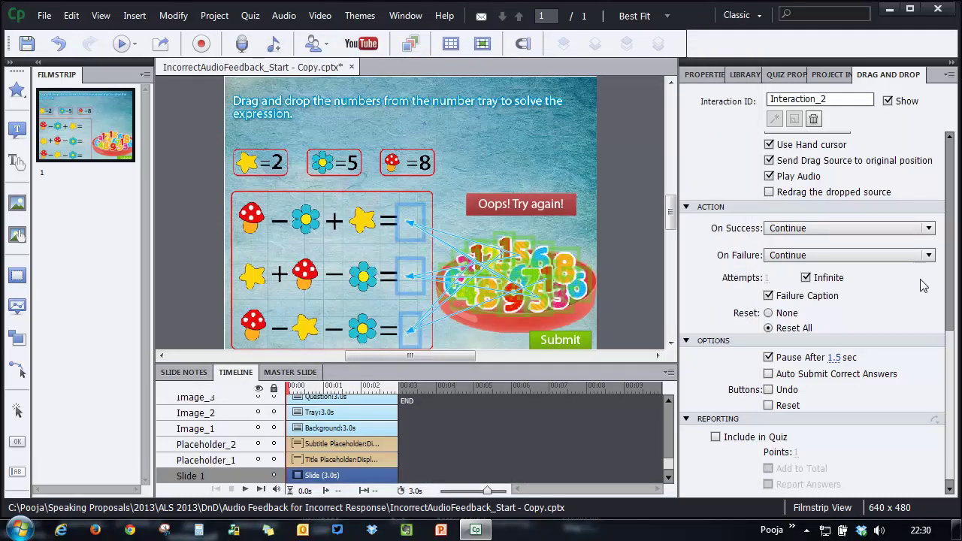
scroll(954, 399, up, 3)
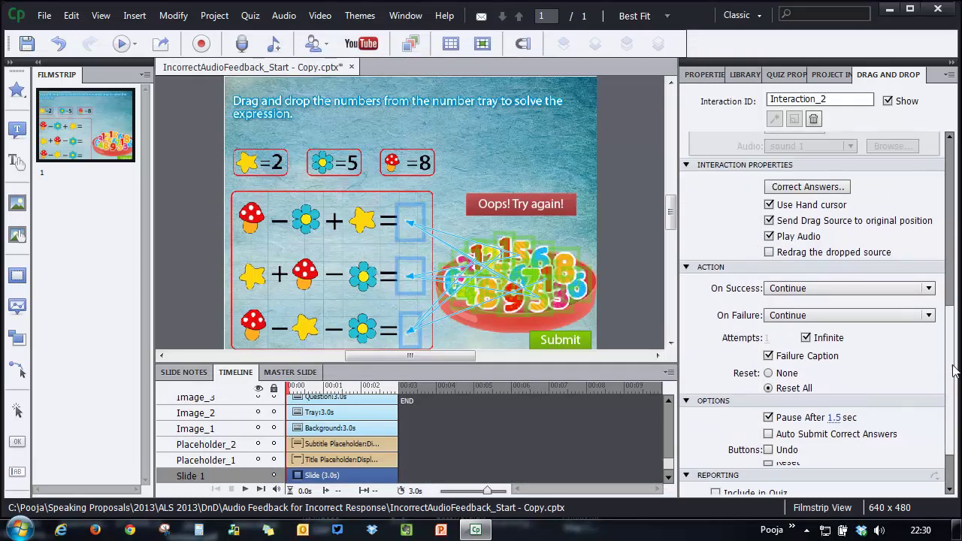
Step: Turn Play Audio back off and enable On Reject captions for the first answer box
click(770, 270)
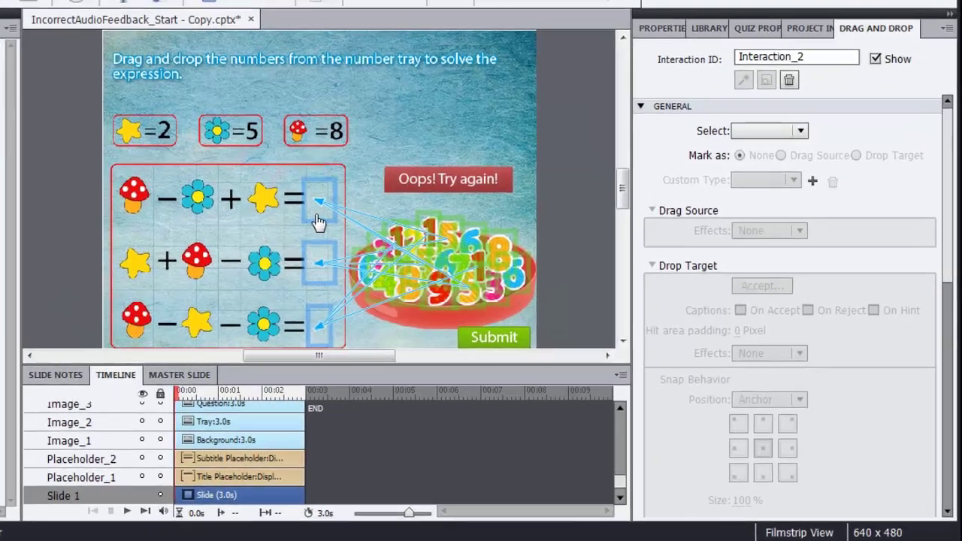
click(319, 221)
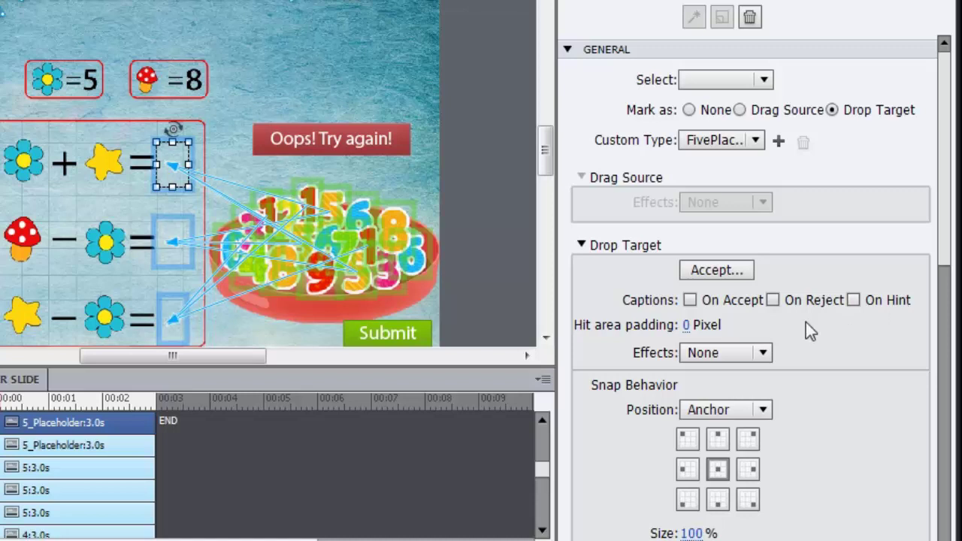
click(773, 300)
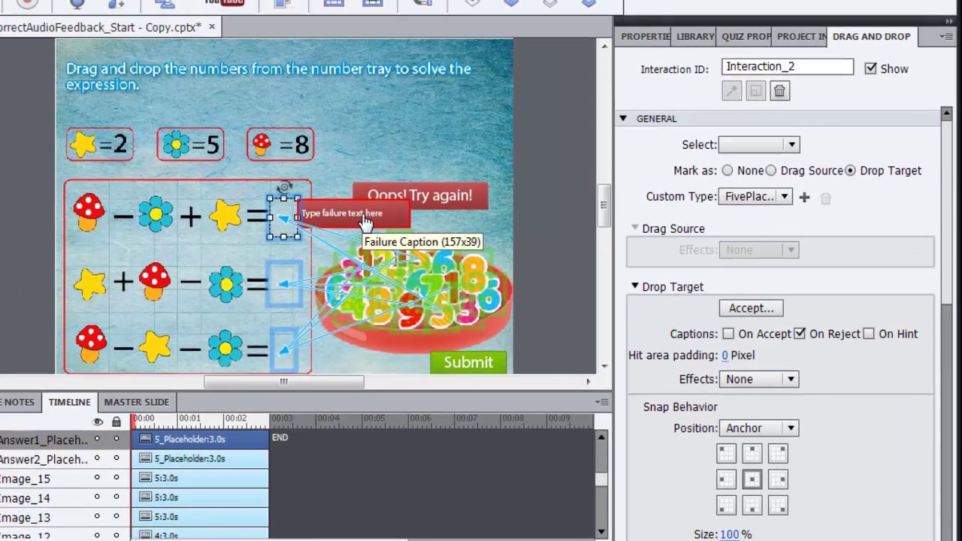
Step: Set the first failure caption's caption style to transparent
click(366, 223)
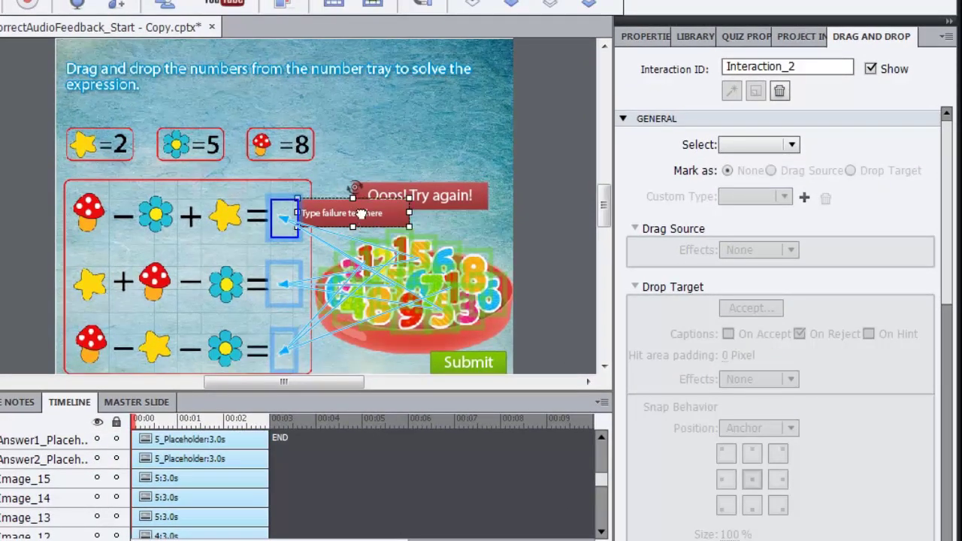
click(645, 38)
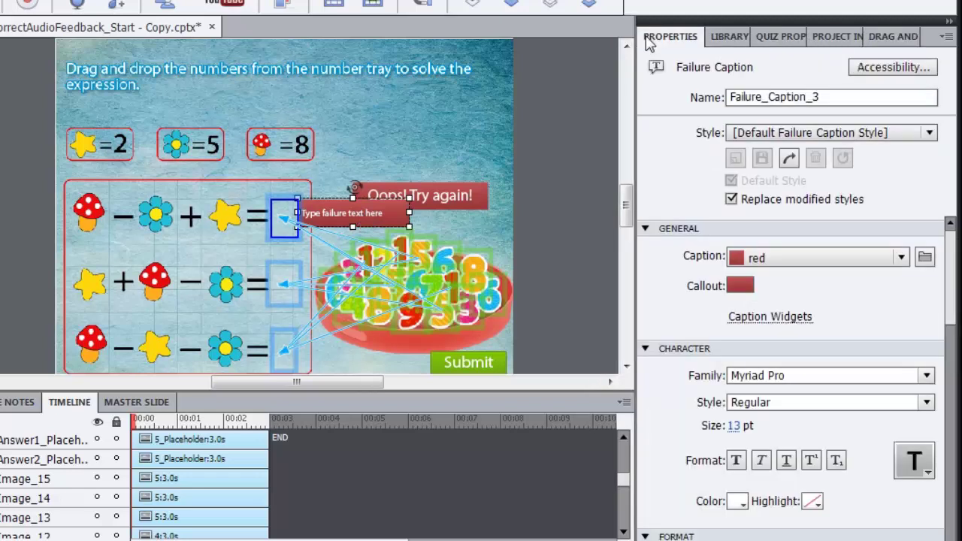
click(901, 258)
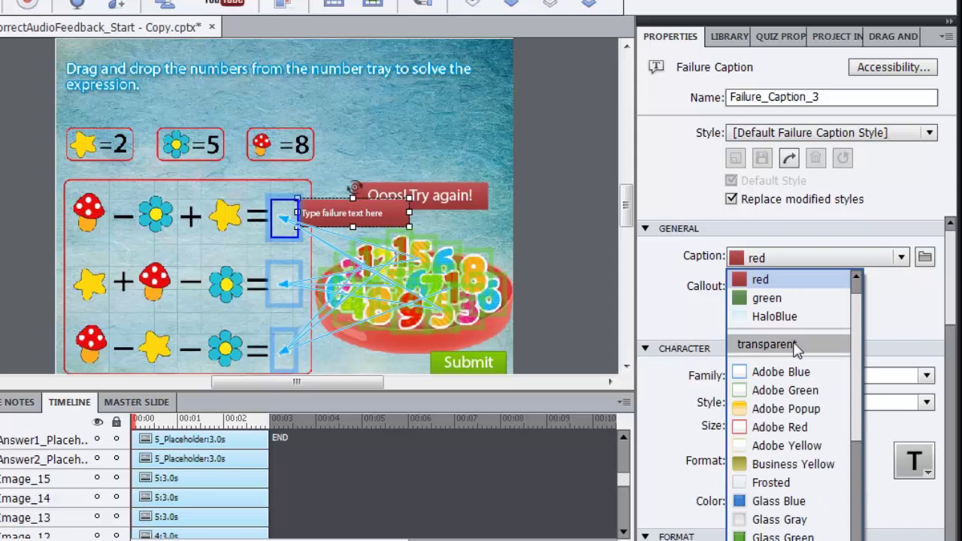
click(767, 344)
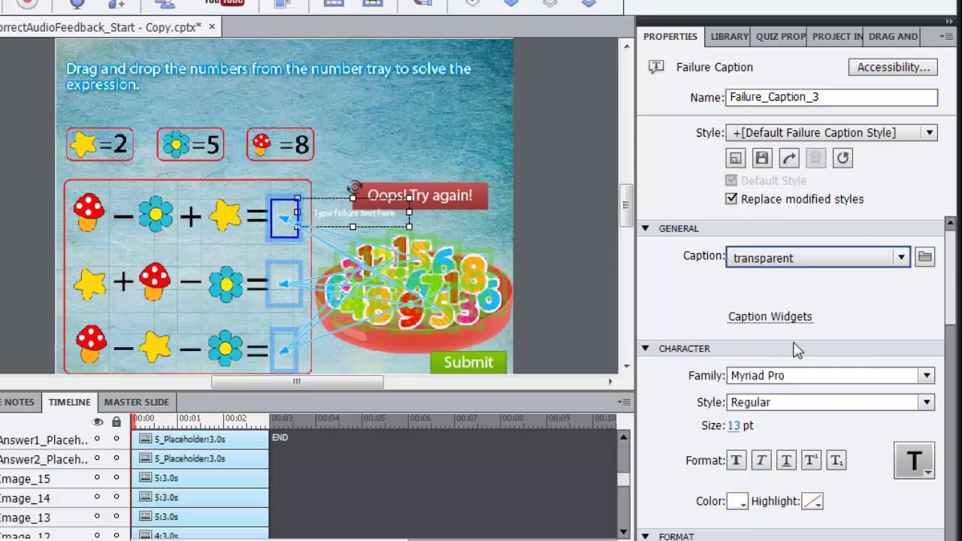
Step: Clear the failure caption's 'Type failure text here' placeholder and reselect the empty caption
double_click(375, 214)
triple_click(375, 214)
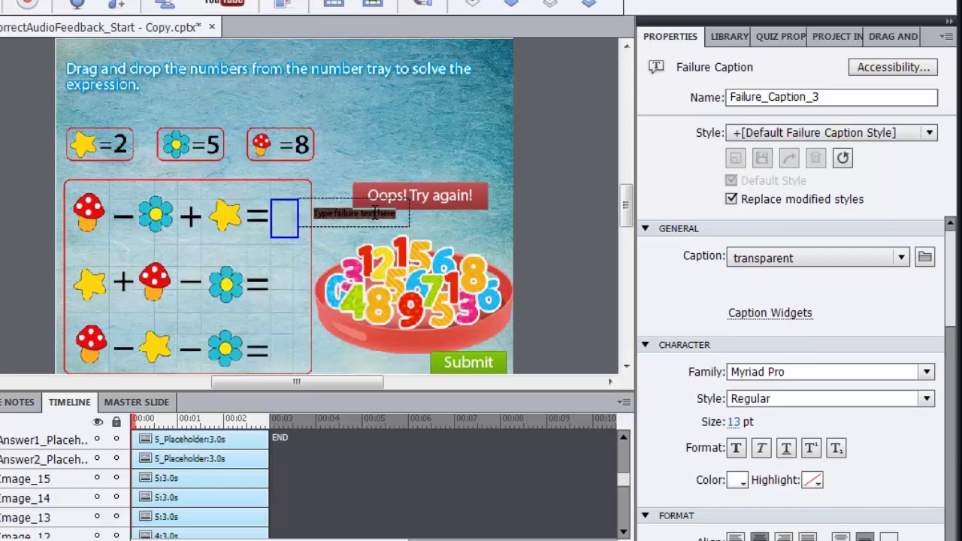
key(BackSpace)
click(354, 226)
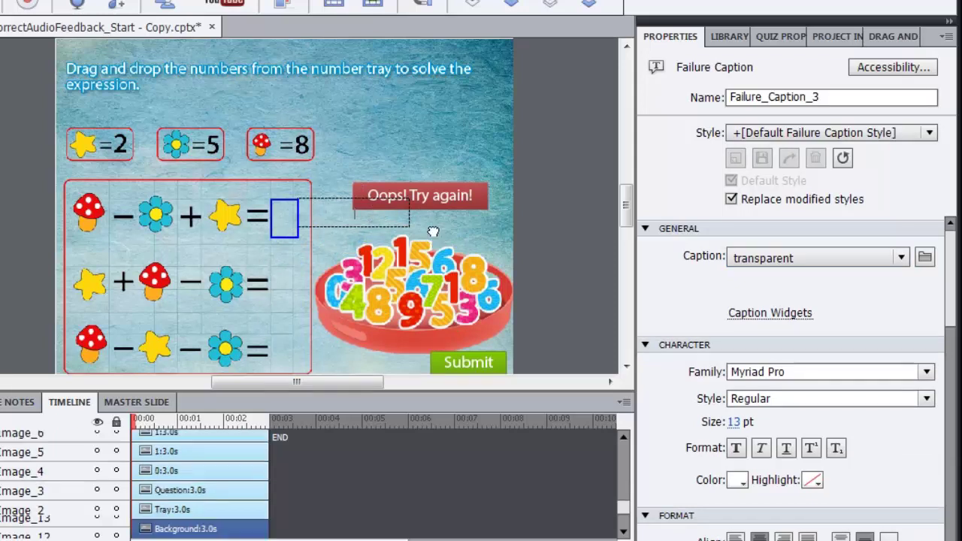
click(340, 221)
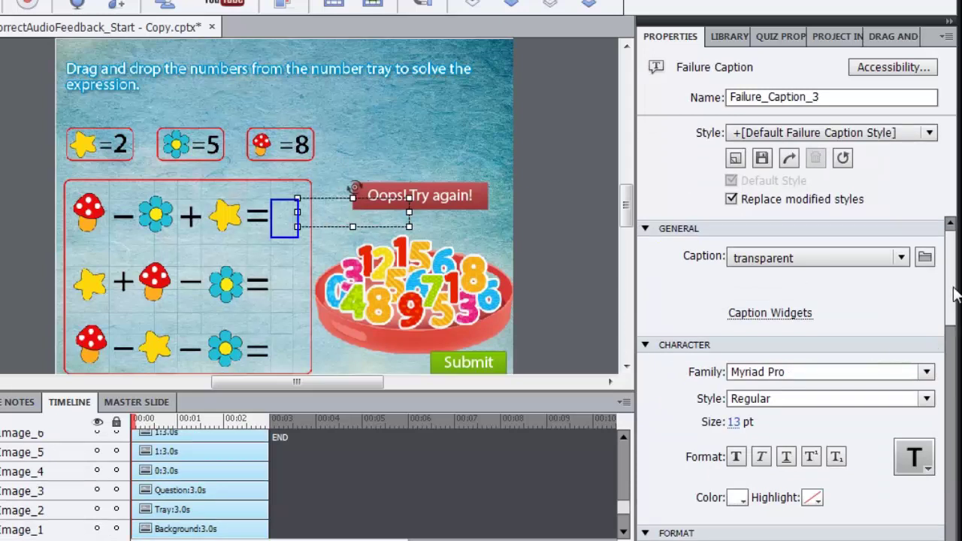
Step: Load Feedback1.wav from the audio library as the first failure caption's sound
scroll(953, 342, down, 3)
scroll(944, 376, down, 10)
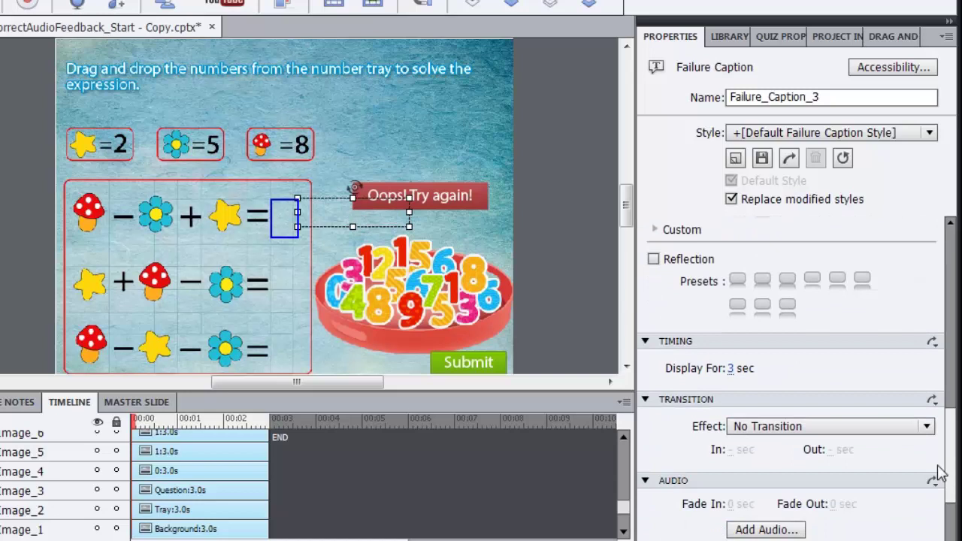
scroll(939, 500, down, 1)
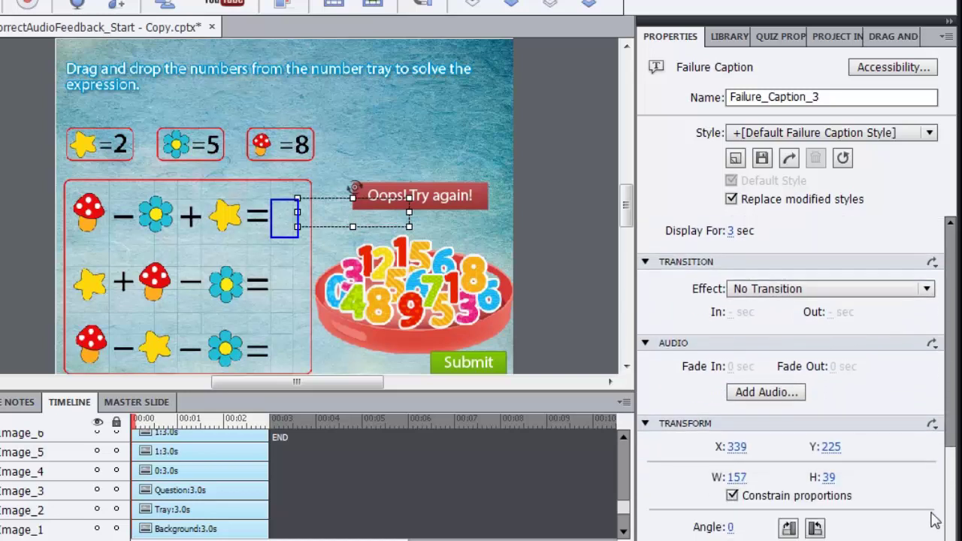
click(772, 397)
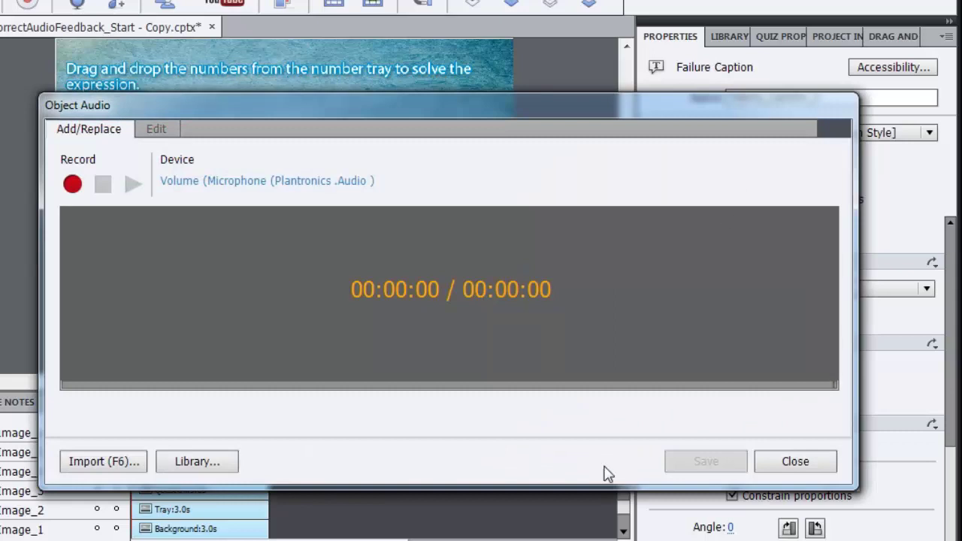
click(73, 184)
click(104, 460)
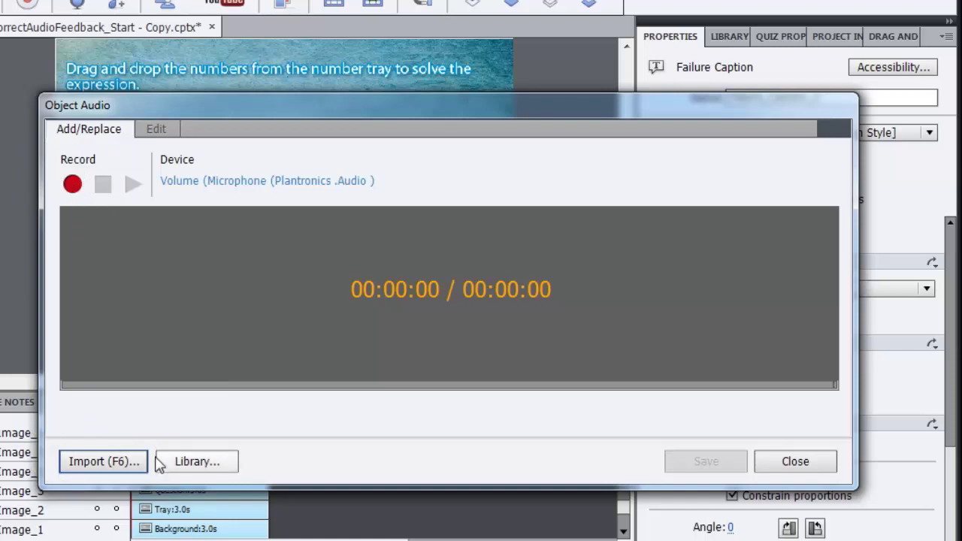
click(197, 461)
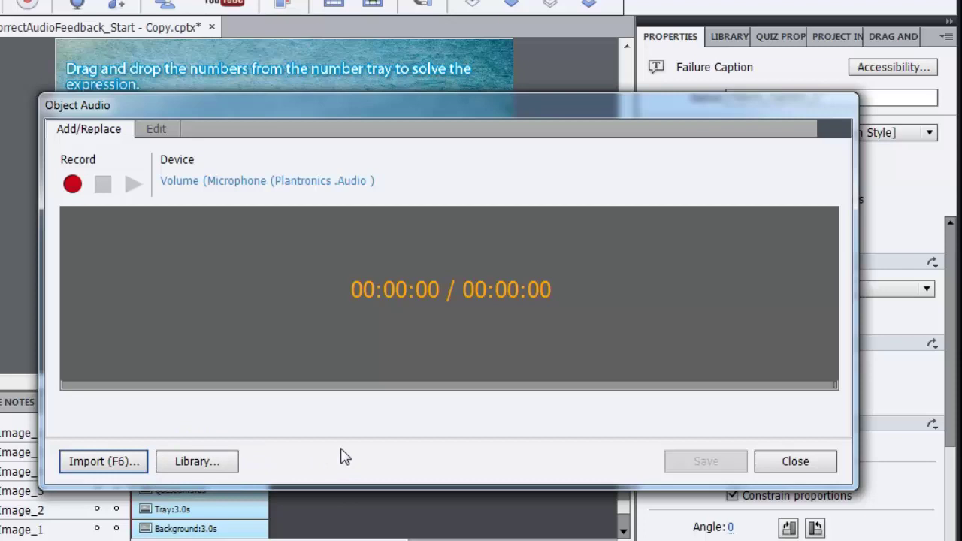
click(197, 462)
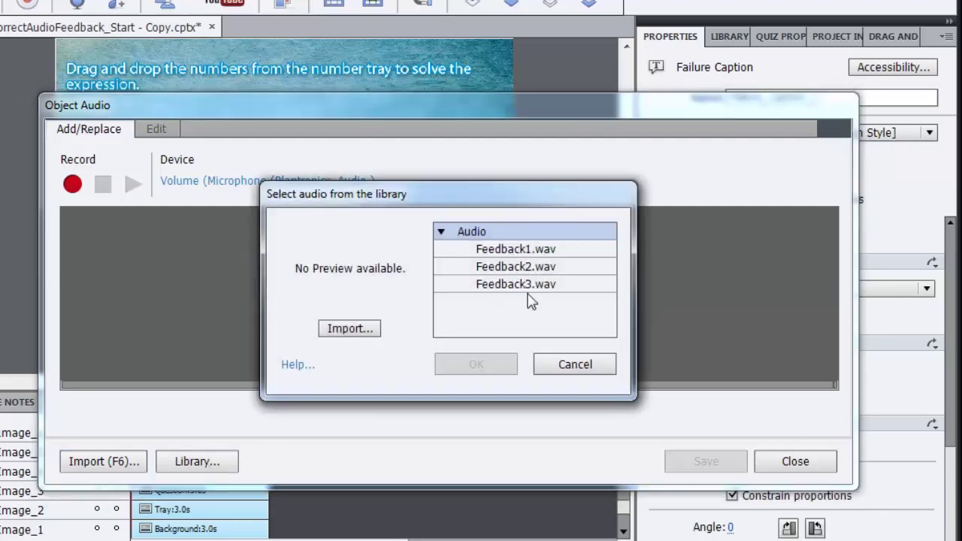
click(531, 249)
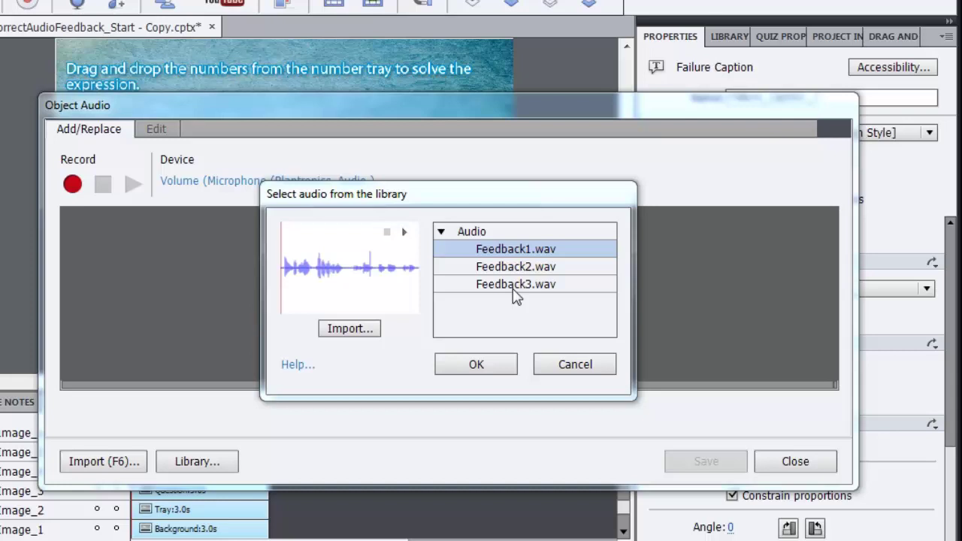
click(476, 366)
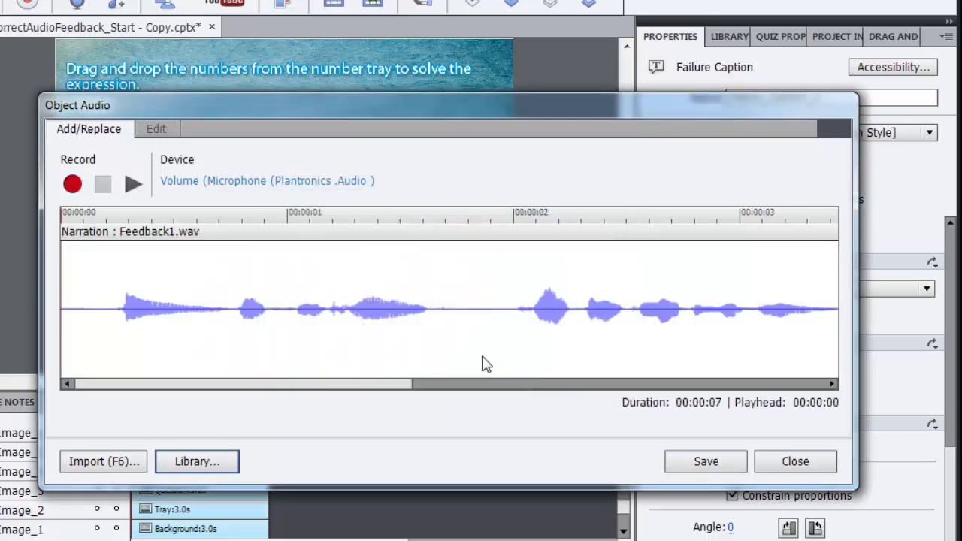
Step: Play the clip, then save it, extending the caption's display time to 7.6 seconds
click(133, 185)
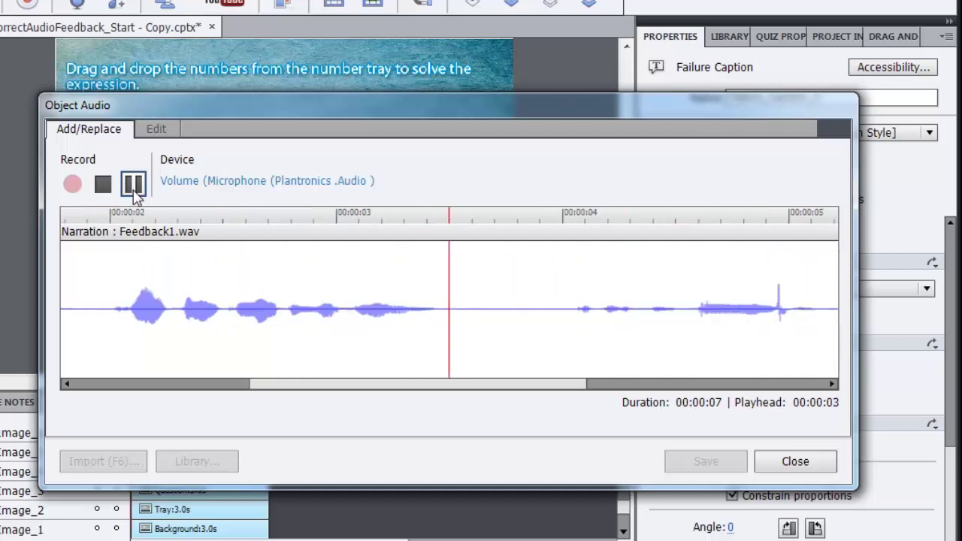
click(134, 185)
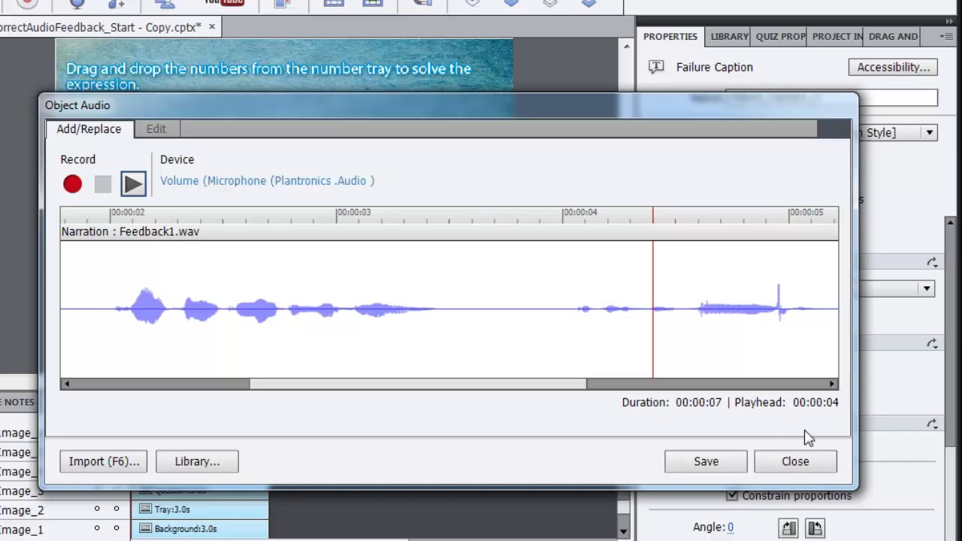
click(727, 471)
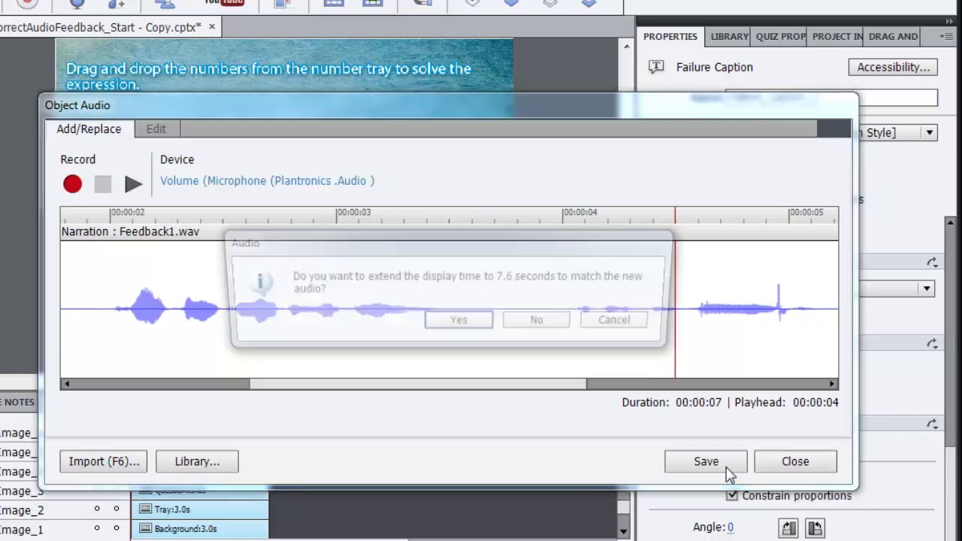
click(466, 325)
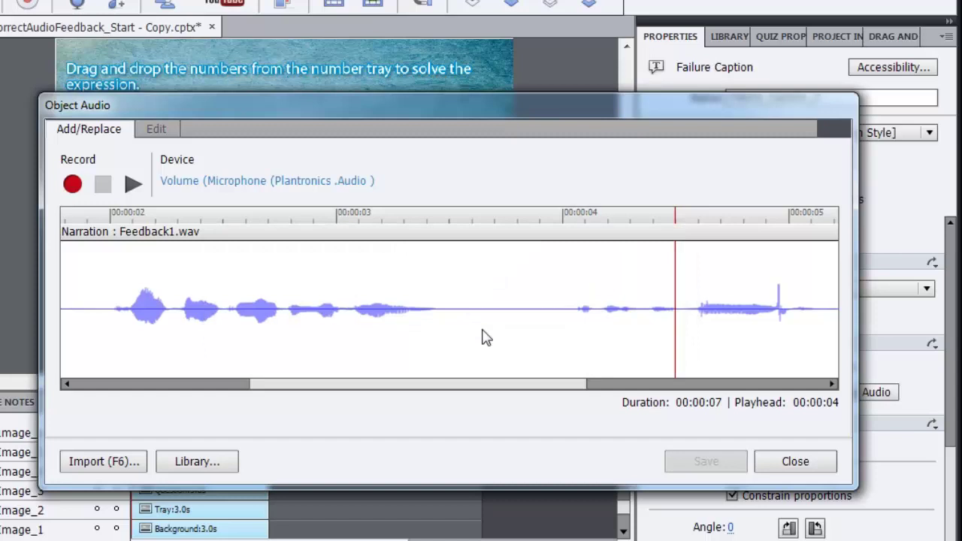
click(795, 465)
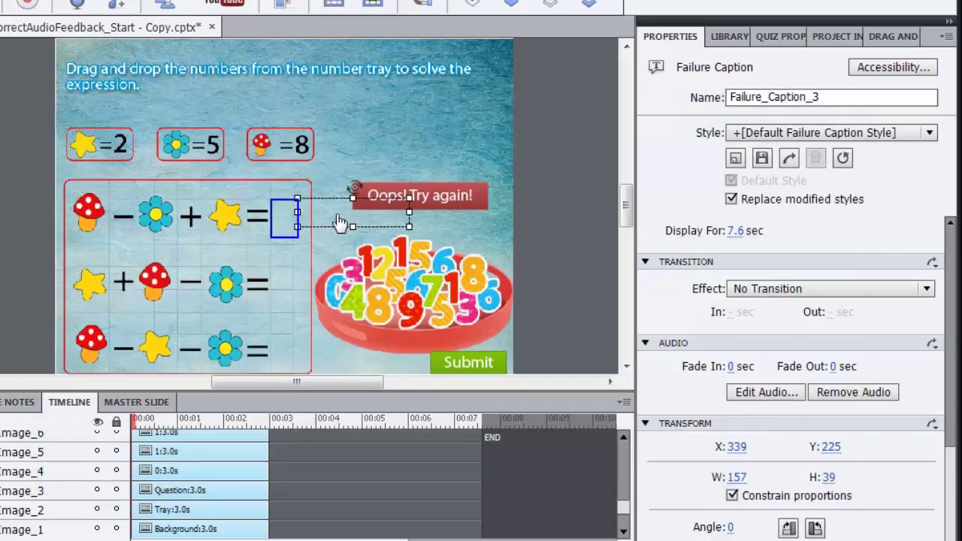
click(284, 290)
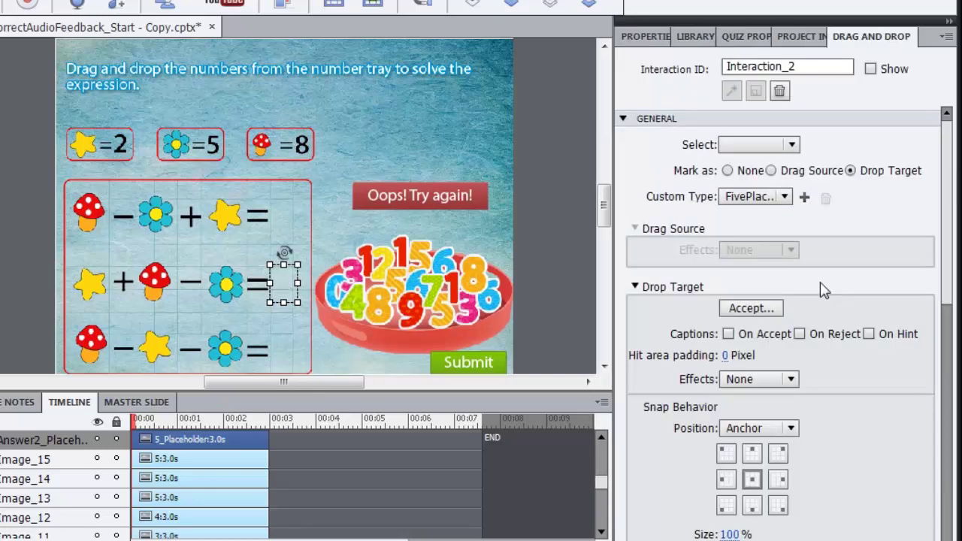
Step: Enable an On Reject failure caption for the middle answer box and make it transparent
click(801, 335)
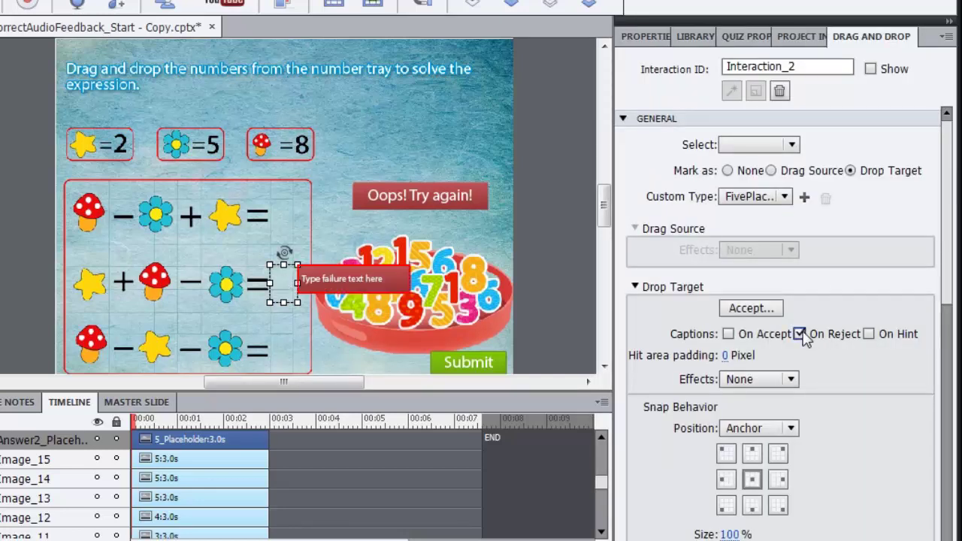
click(368, 282)
click(651, 36)
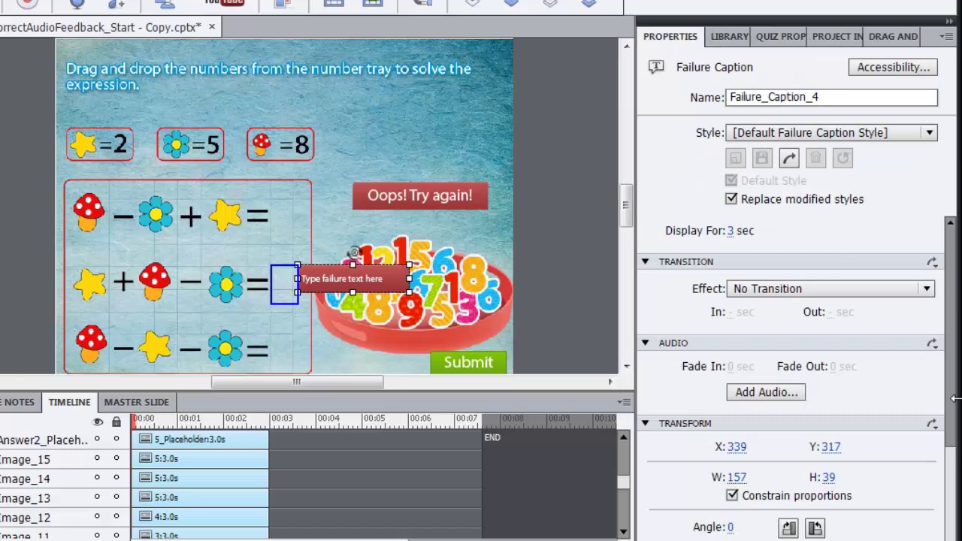
drag(951, 462, 951, 221)
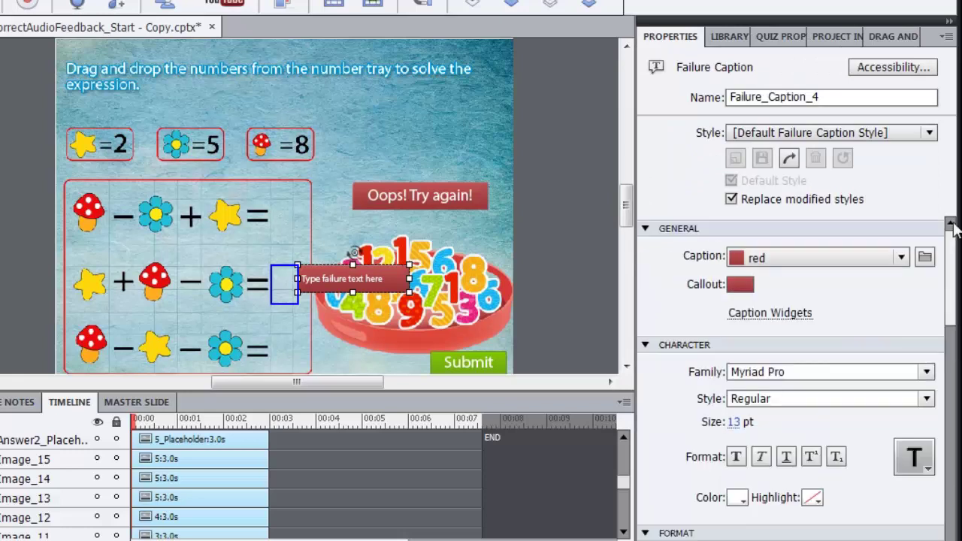
click(839, 258)
click(799, 344)
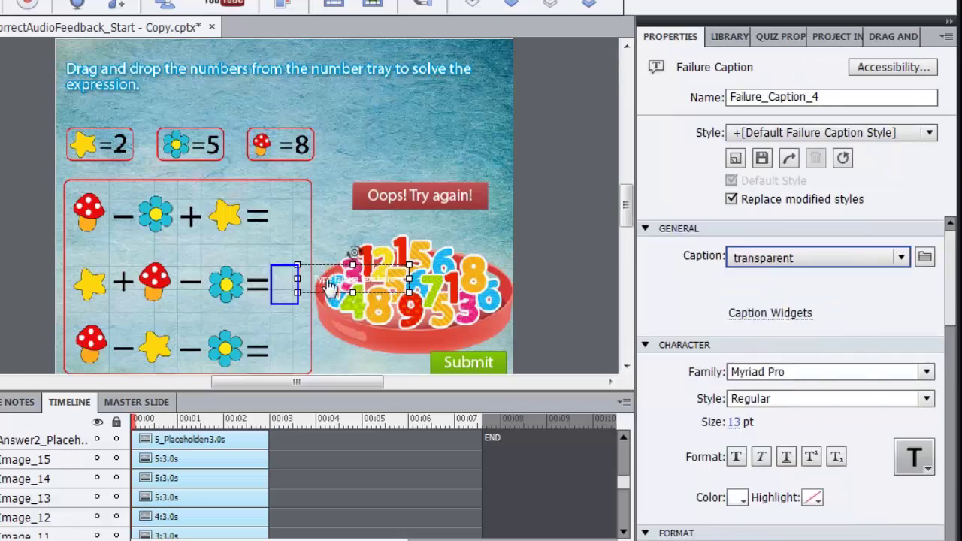
Step: Delete the middle failure caption's placeholder text
double_click(328, 280)
key(Delete)
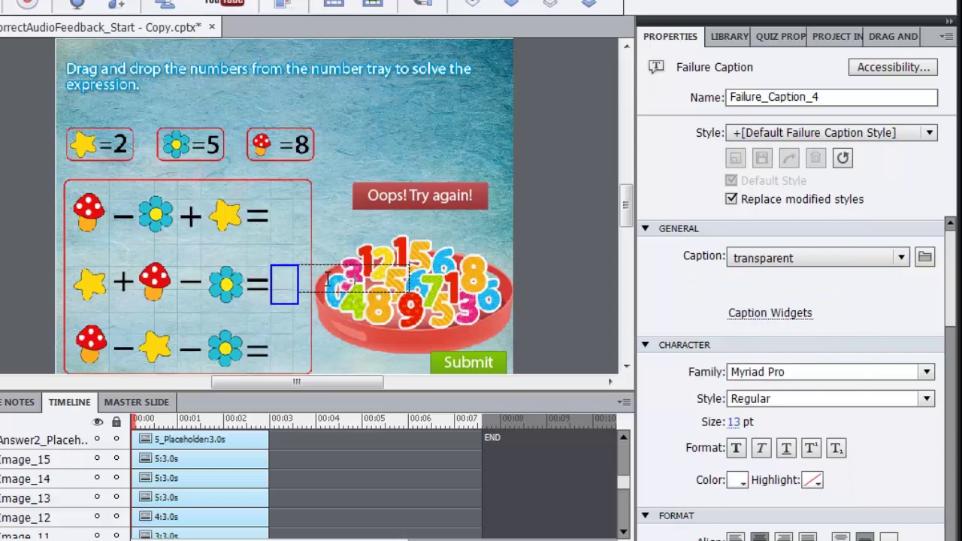
key(Escape)
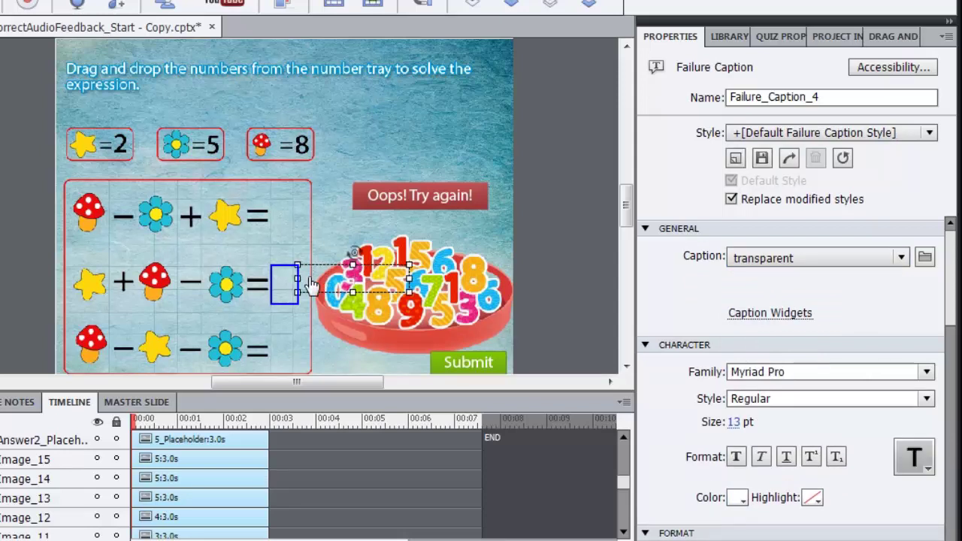
scroll(948, 322, down, 5)
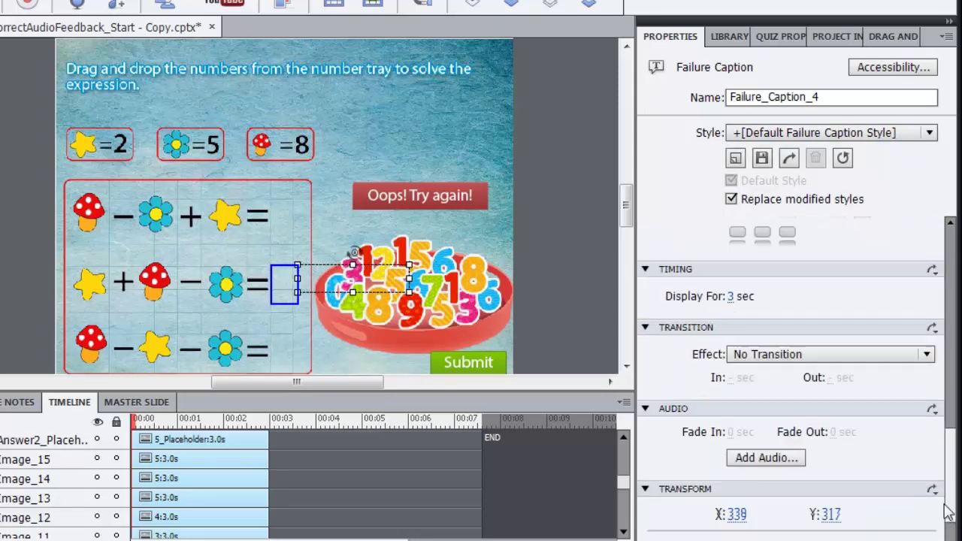
Step: Attach Feedback2.wav from the library to the middle caption, extending display time to 4.7 seconds
click(766, 392)
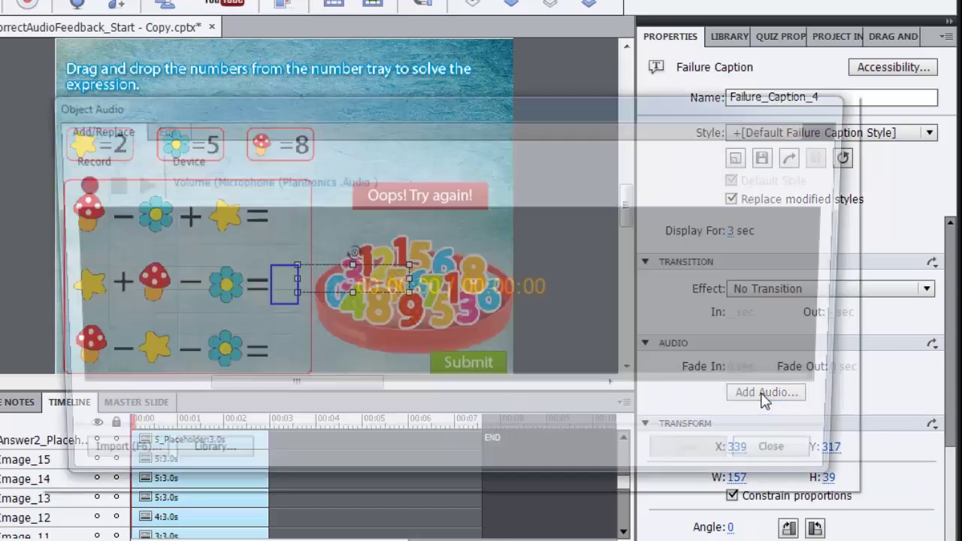
click(204, 458)
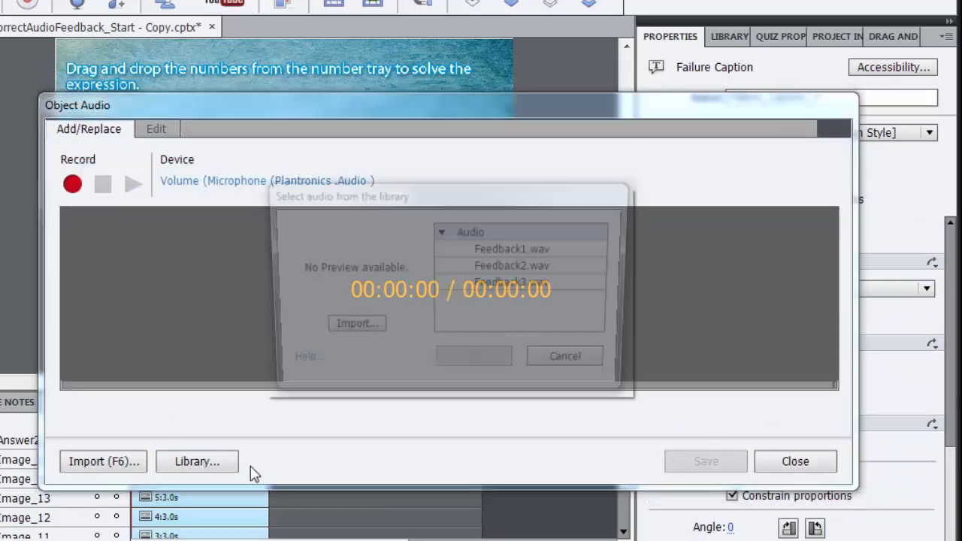
click(527, 267)
click(500, 365)
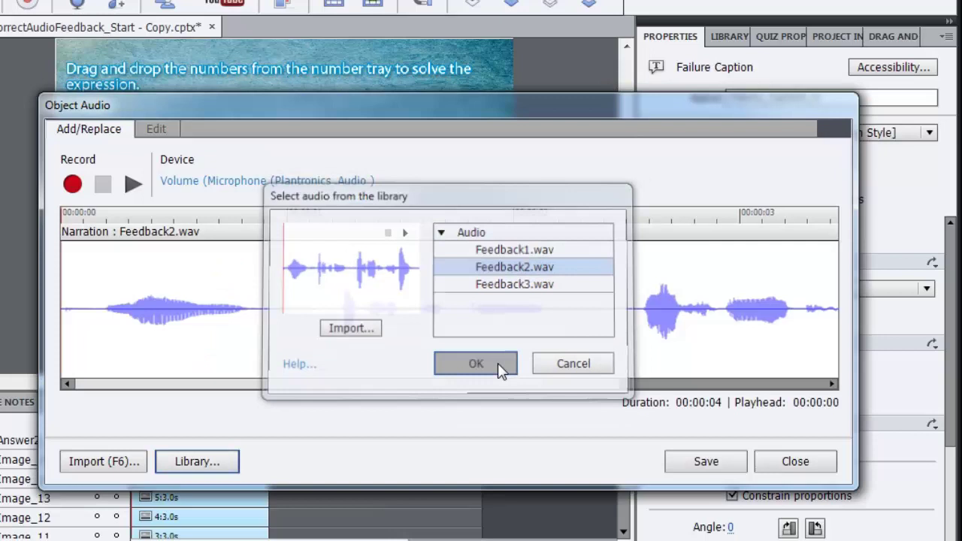
click(715, 463)
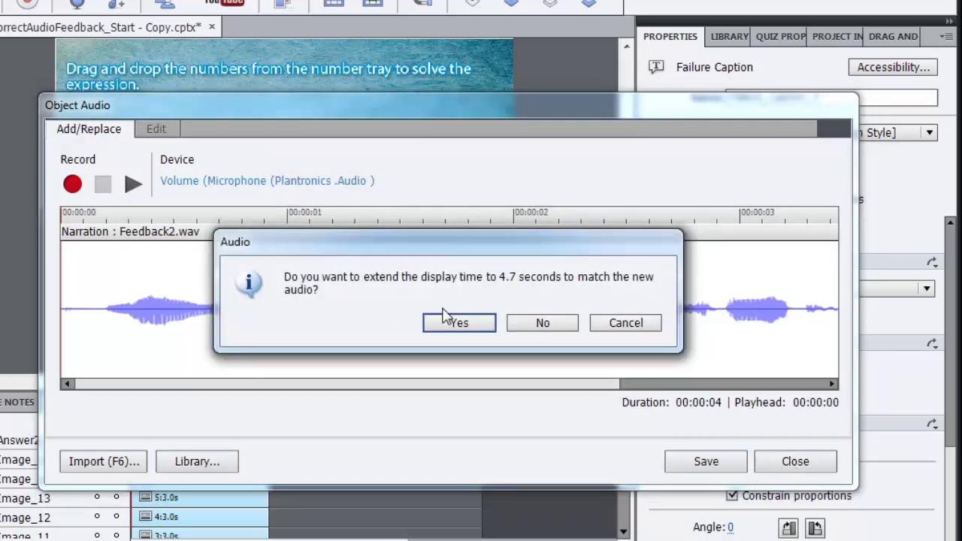
click(462, 323)
click(792, 462)
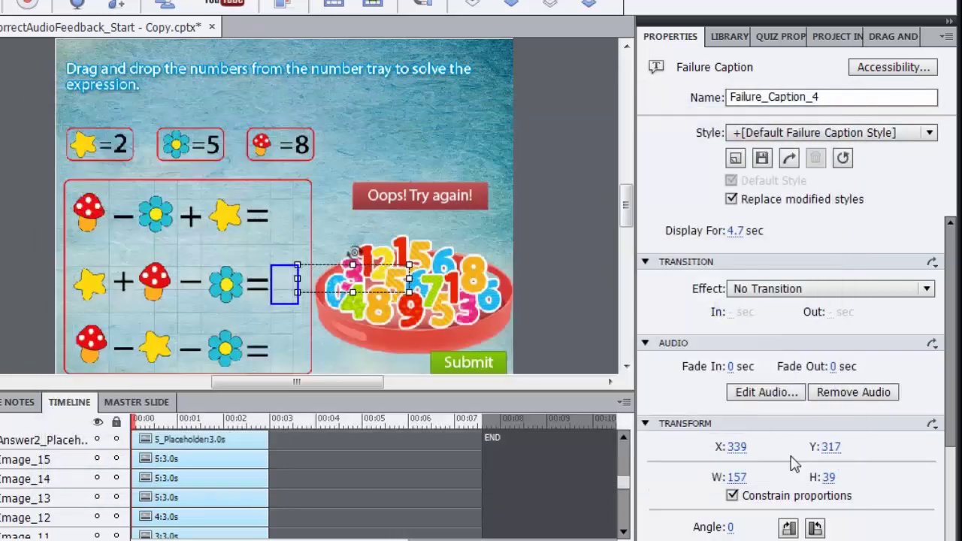
Step: Enable an On Reject failure caption for the bottom answer box and make it transparent
click(285, 350)
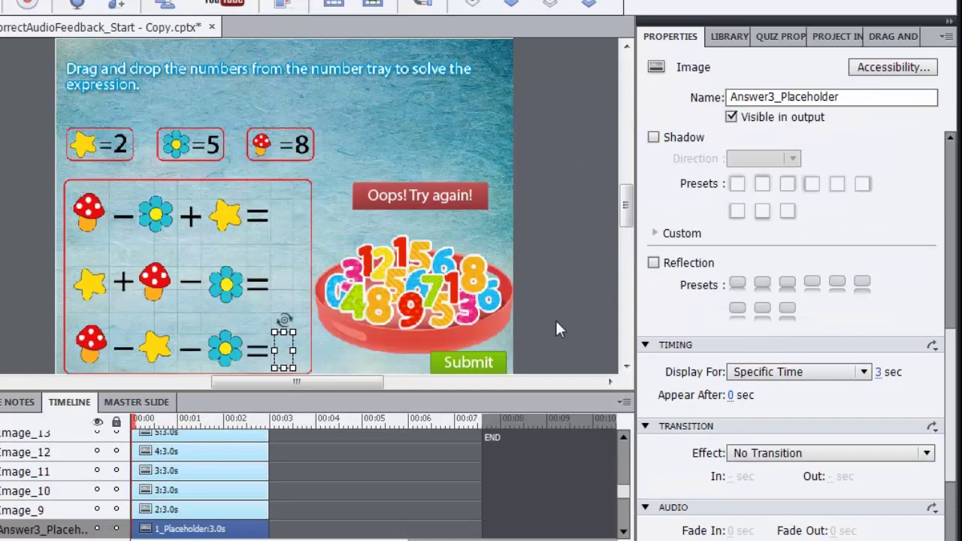
click(887, 37)
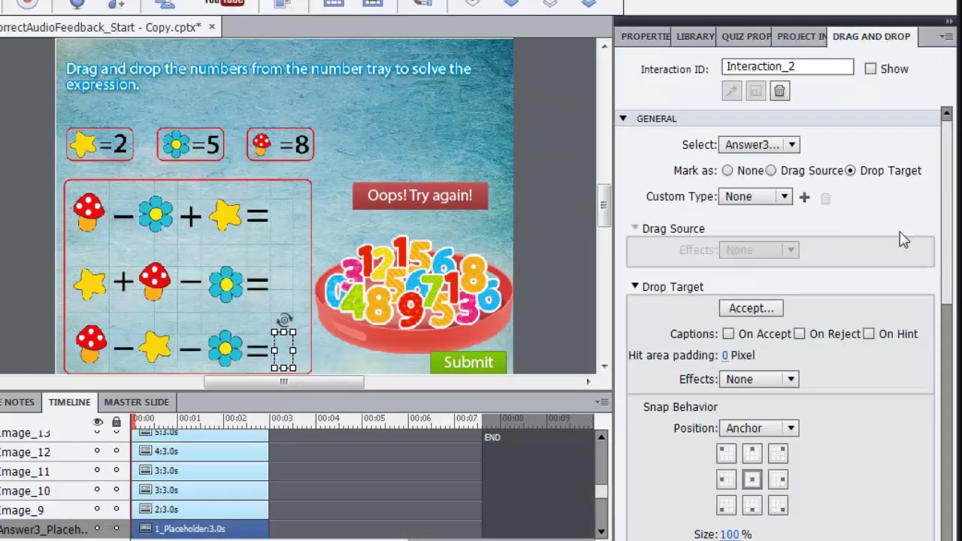
click(800, 334)
click(338, 351)
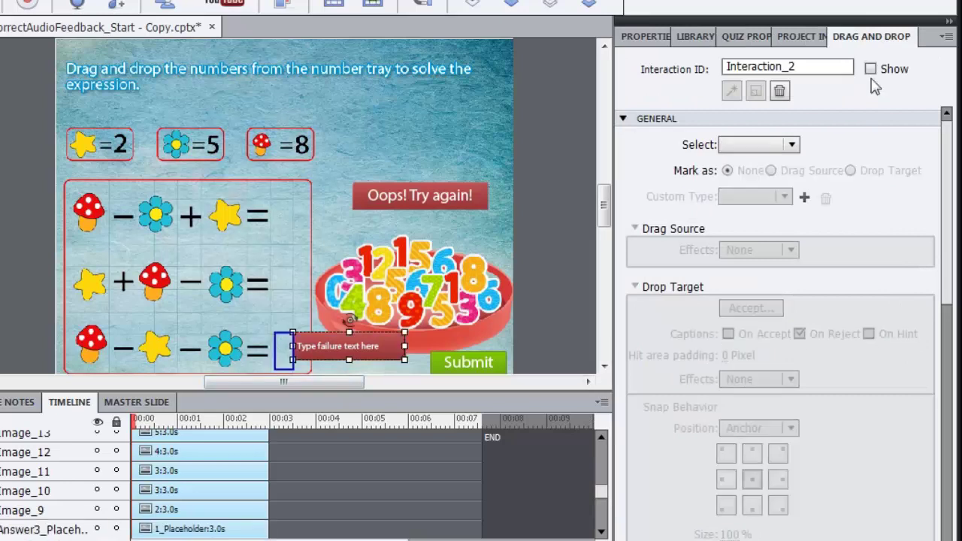
click(637, 41)
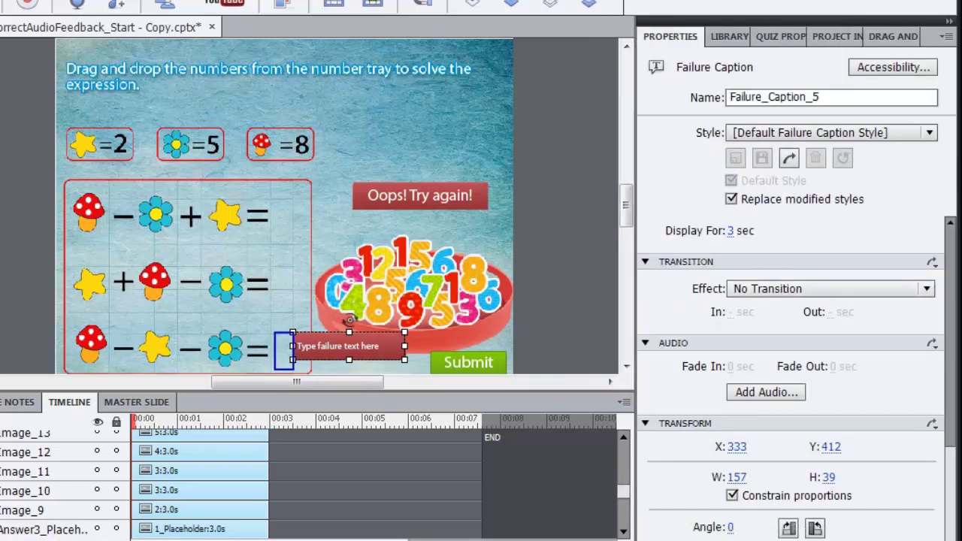
scroll(952, 489, up, 5)
click(901, 257)
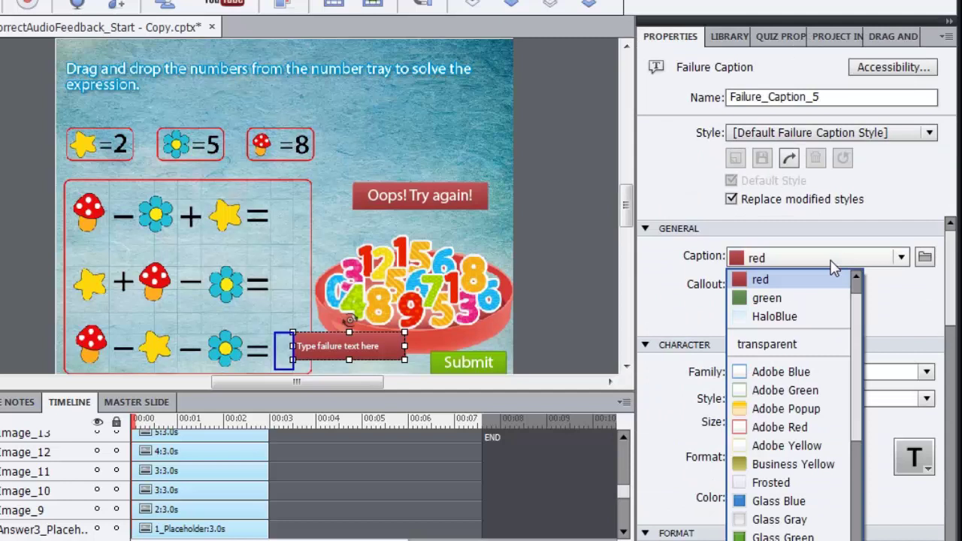
click(812, 344)
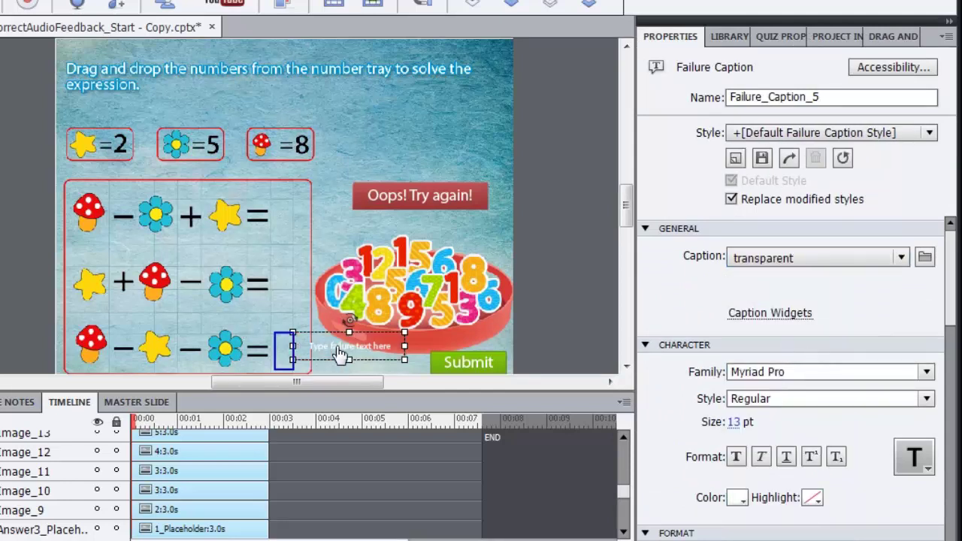
Step: Clear the bottom caption's placeholder text and open its Object Audio dialog
triple_click(337, 347)
key(Delete)
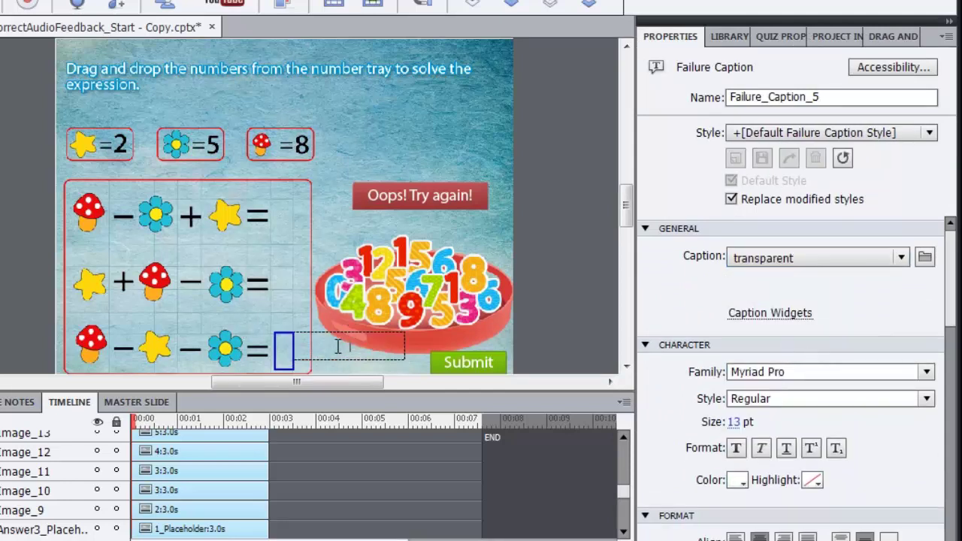
key(Escape)
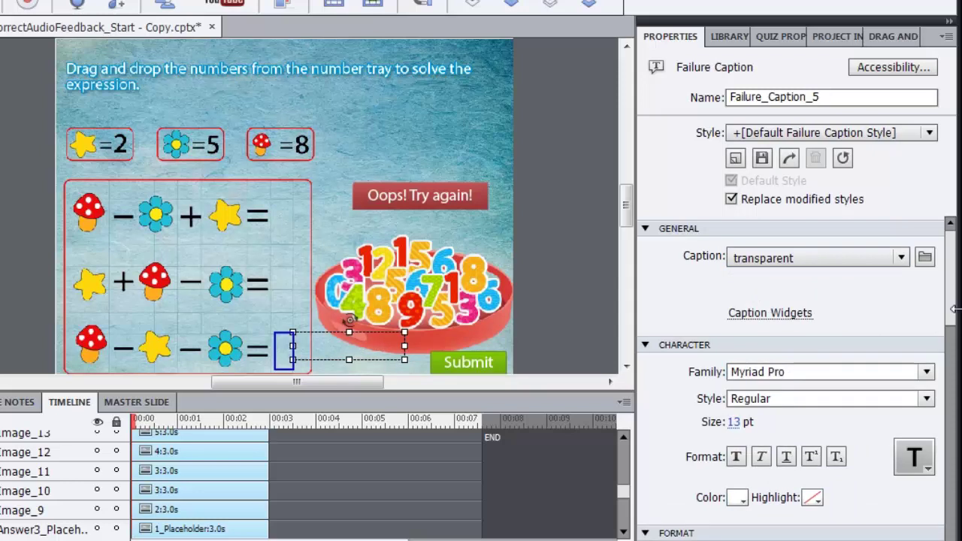
drag(951, 312, 955, 530)
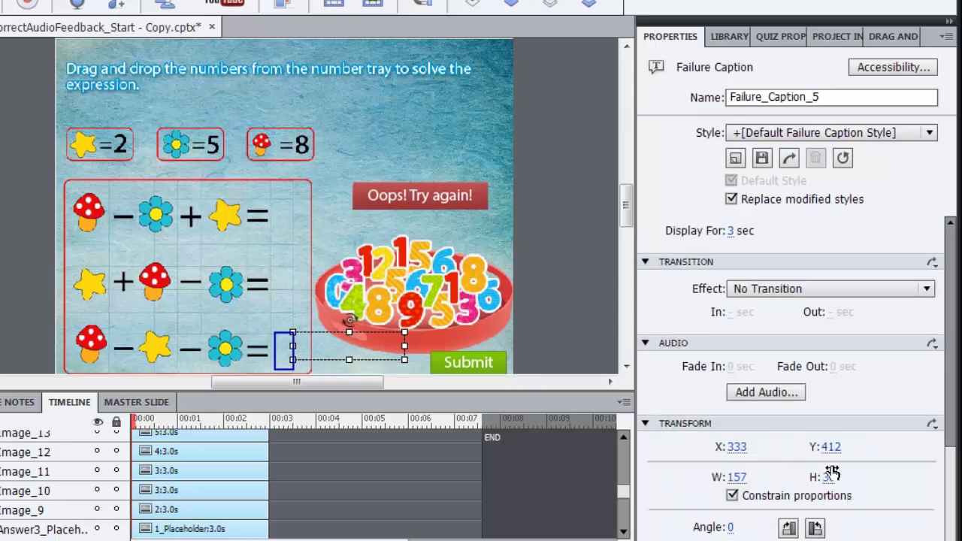
click(787, 393)
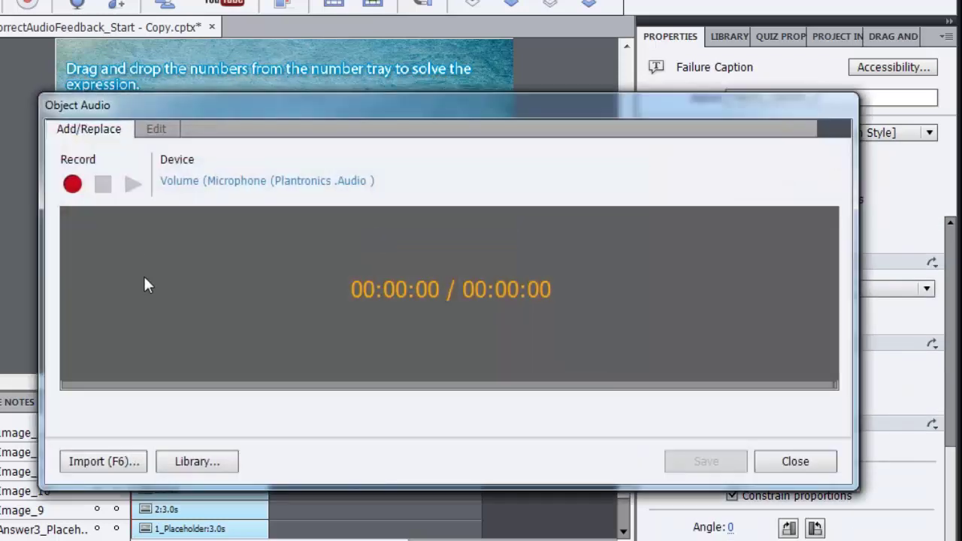
Step: Attach Feedback3.wav from the library to the bottom caption, extending display time to 5.3 seconds
click(202, 461)
click(543, 285)
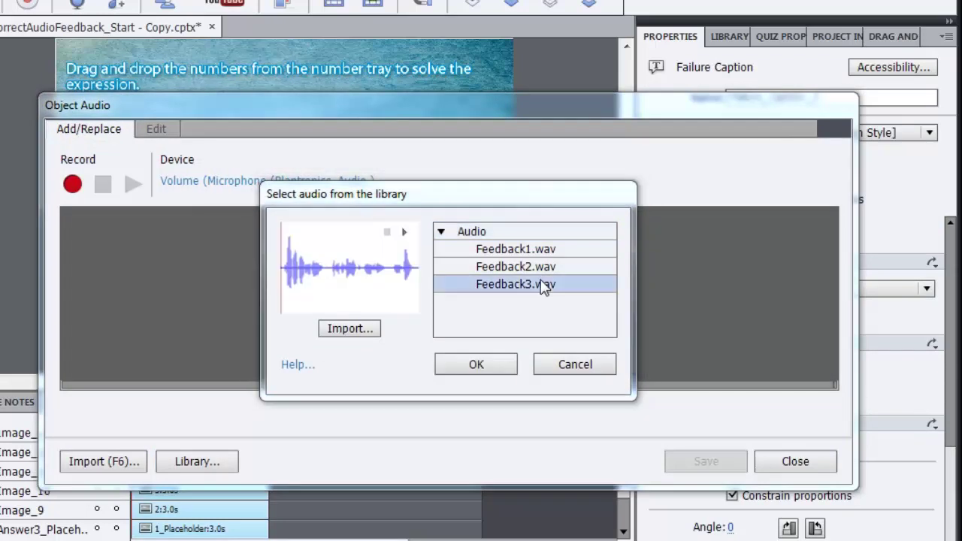
click(496, 367)
click(745, 462)
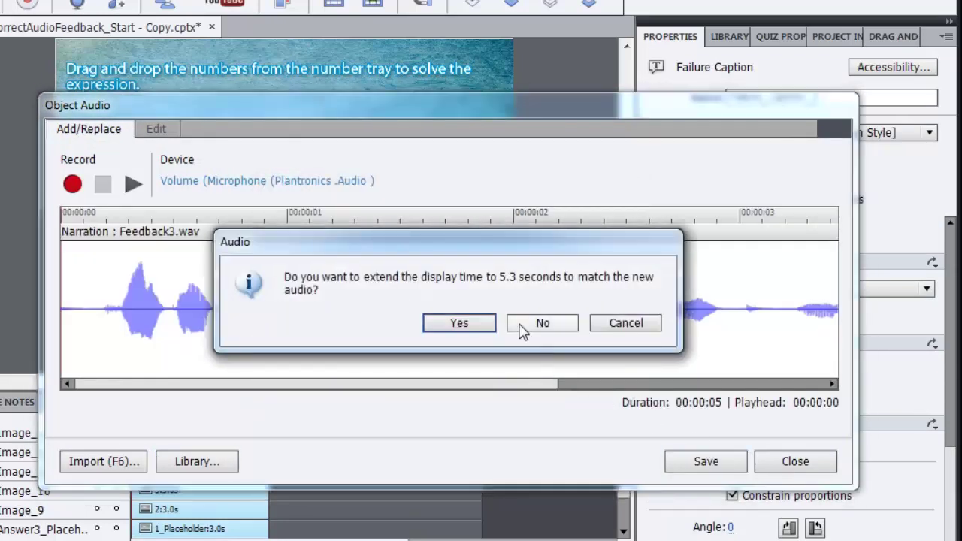
click(466, 322)
click(792, 460)
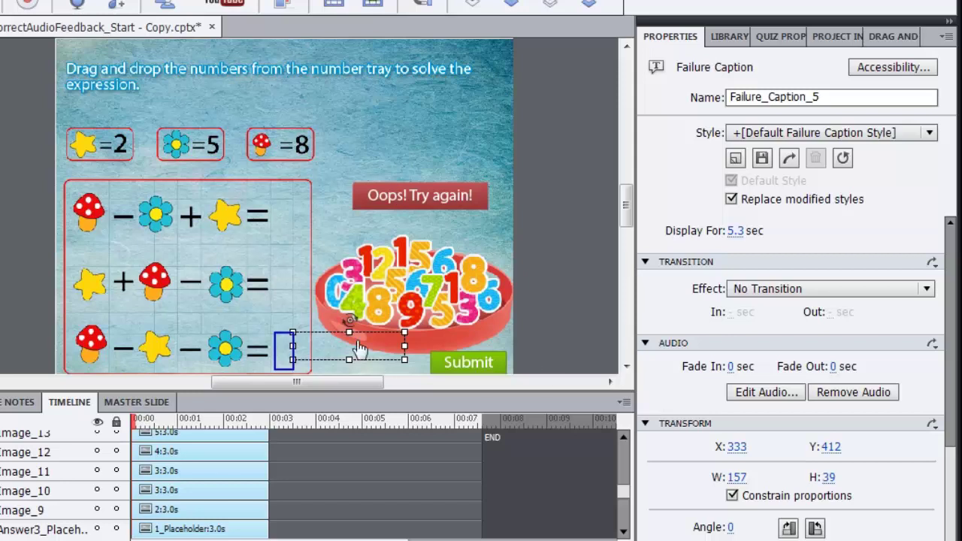
Step: Preview the equation slide, dropping a 2 into the first answer slot and an 8 into the second
click(519, 300)
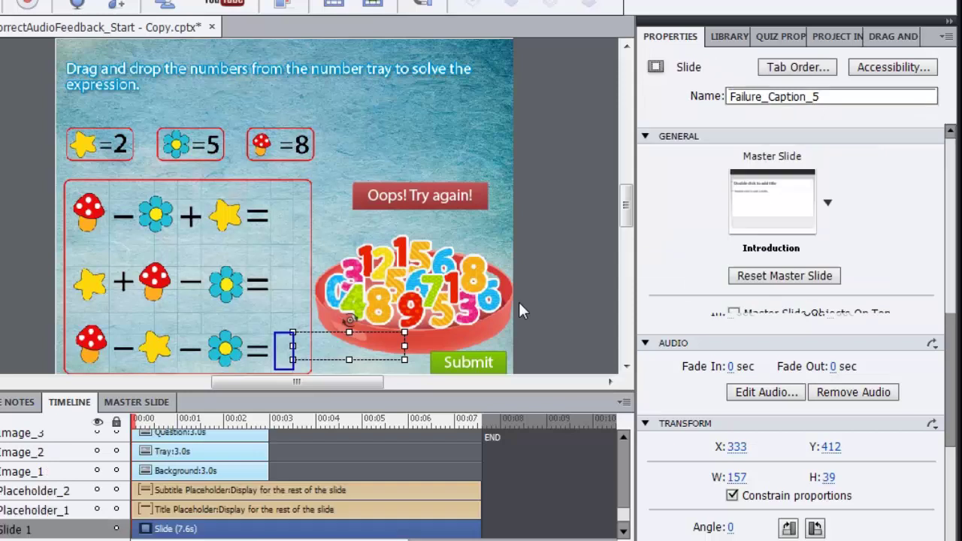
key(F12)
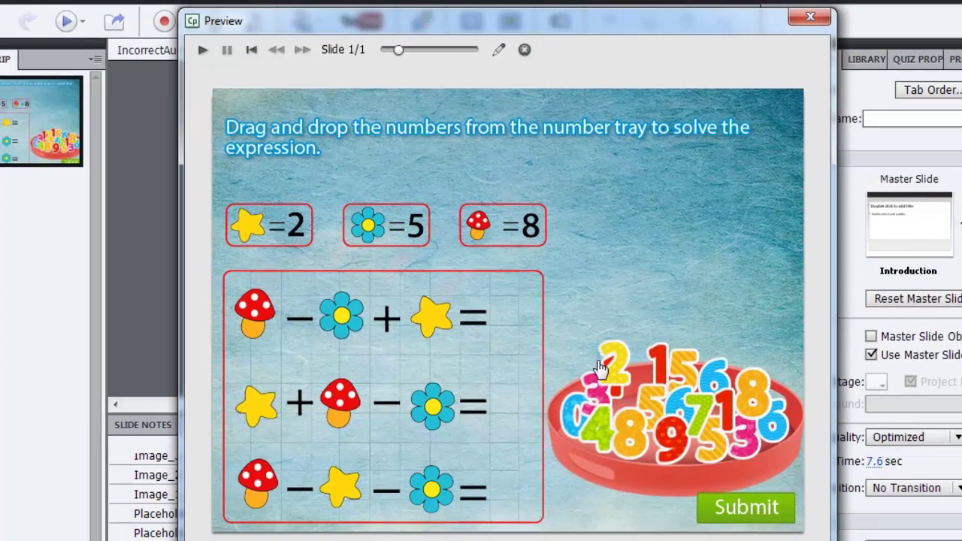
drag(539, 374, 412, 308)
drag(496, 321, 498, 321)
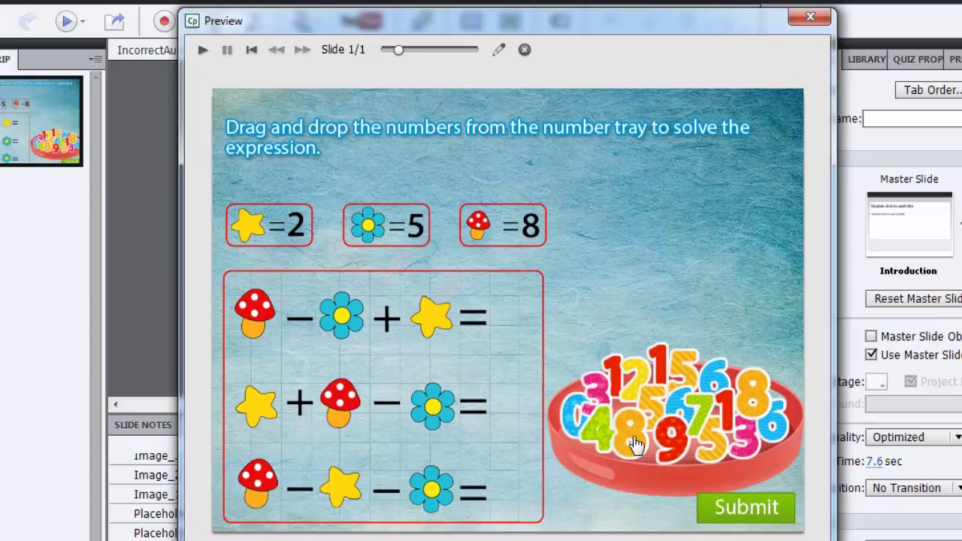
drag(631, 436, 512, 423)
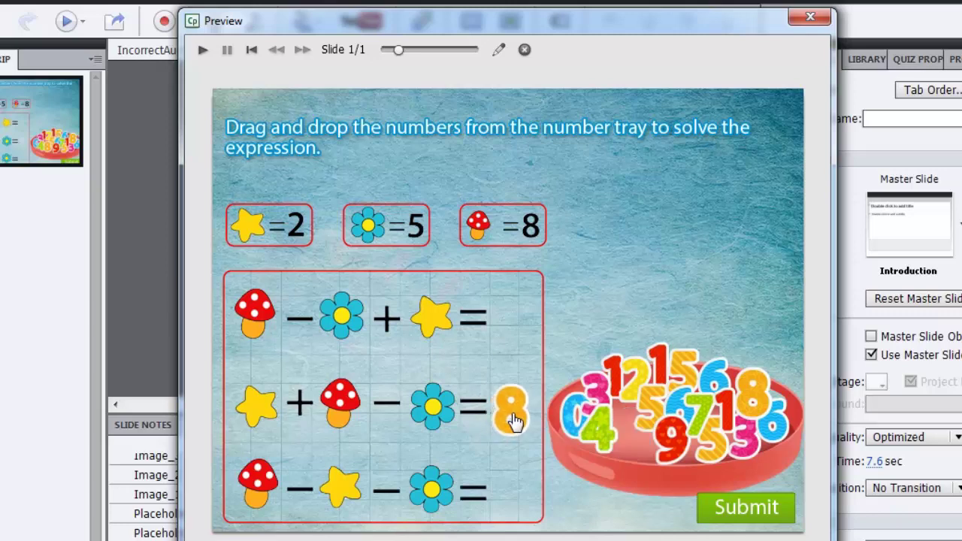